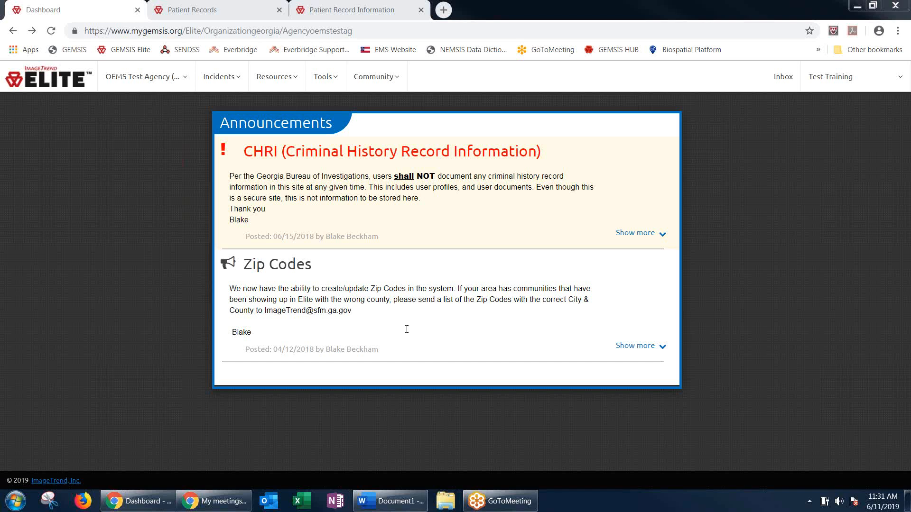
Create a new EMS incident with the GEMSIS Non-Emergency Form, giving it incident number Test123 and EMS response number Test563
click(212, 82)
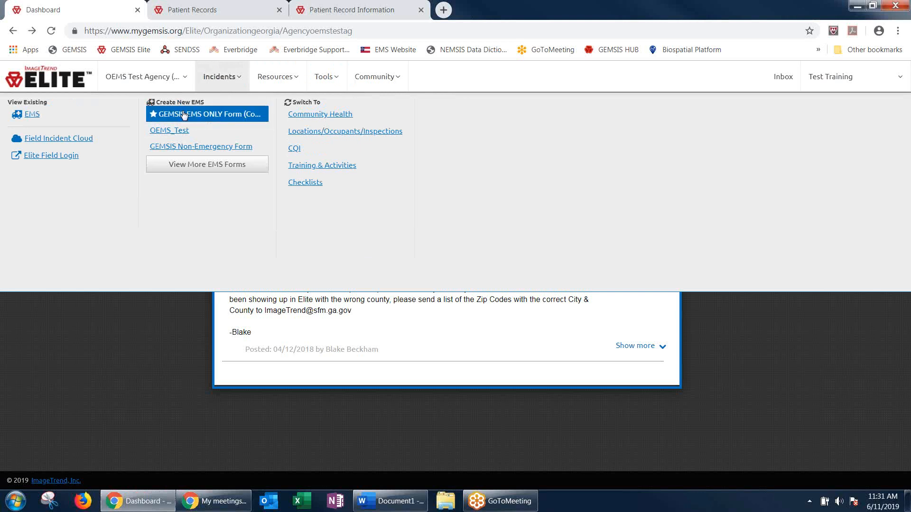
click(182, 149)
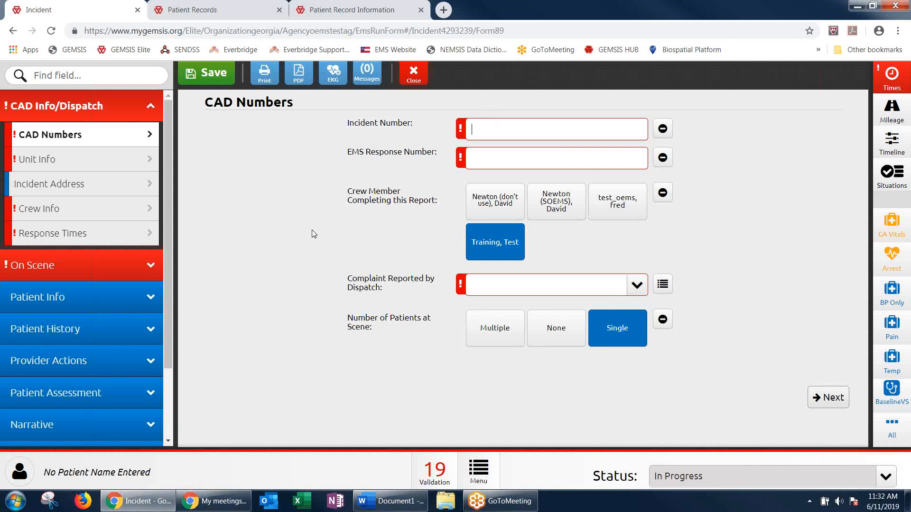
text(Test123)
key(Tab)
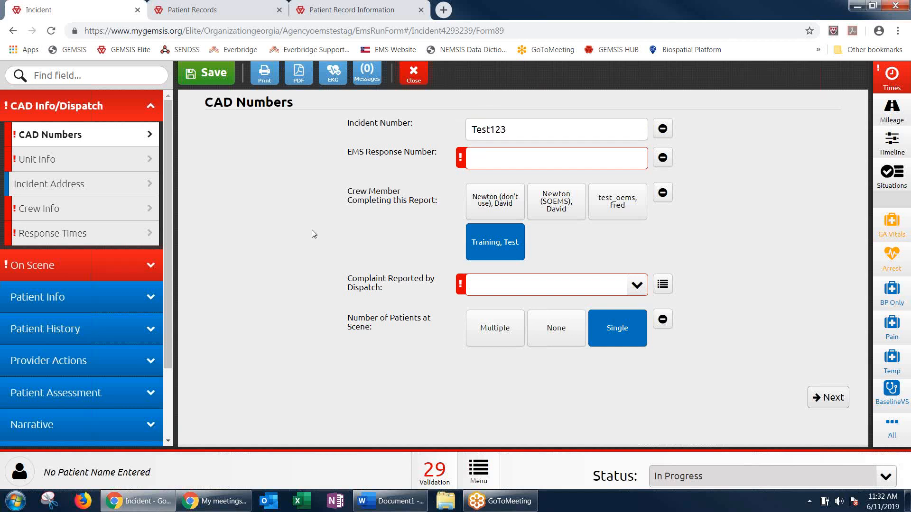
text(Test563)
click(659, 245)
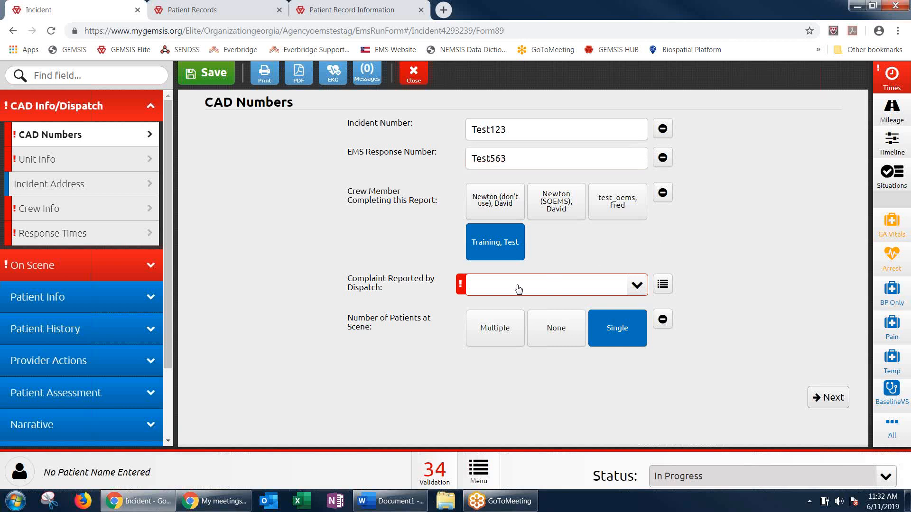
Go from the validation list to the blank Complaint Reported by Dispatch field and set it to Abdominal Pain/Problems
click(435, 482)
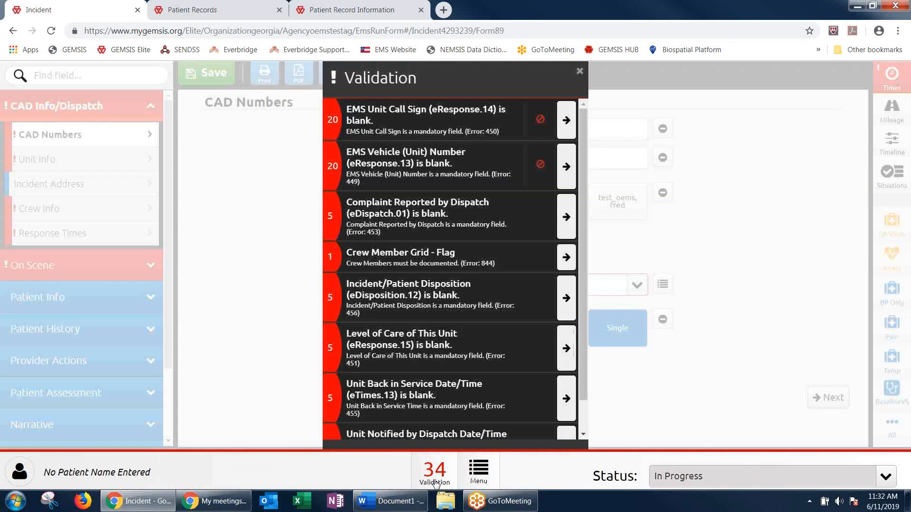
drag(583, 183, 580, 216)
scroll(580, 217, up, 1)
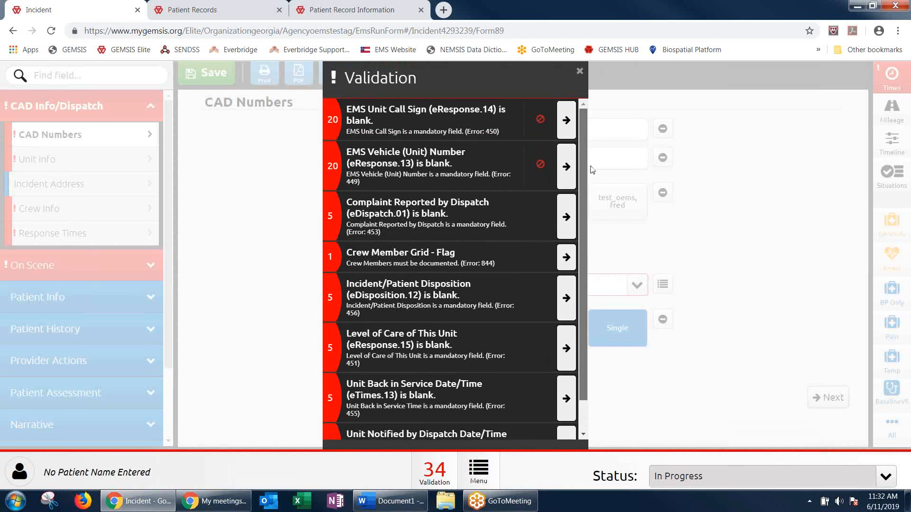
click(566, 218)
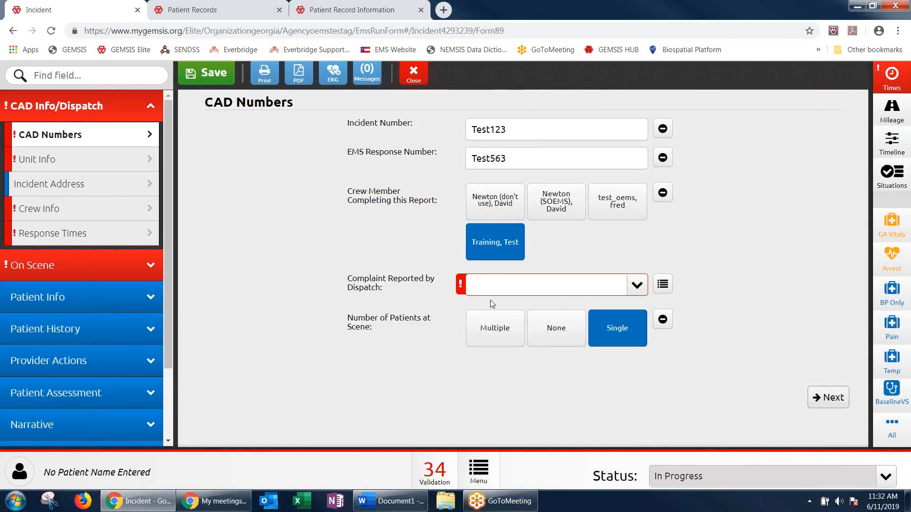
click(518, 291)
click(518, 330)
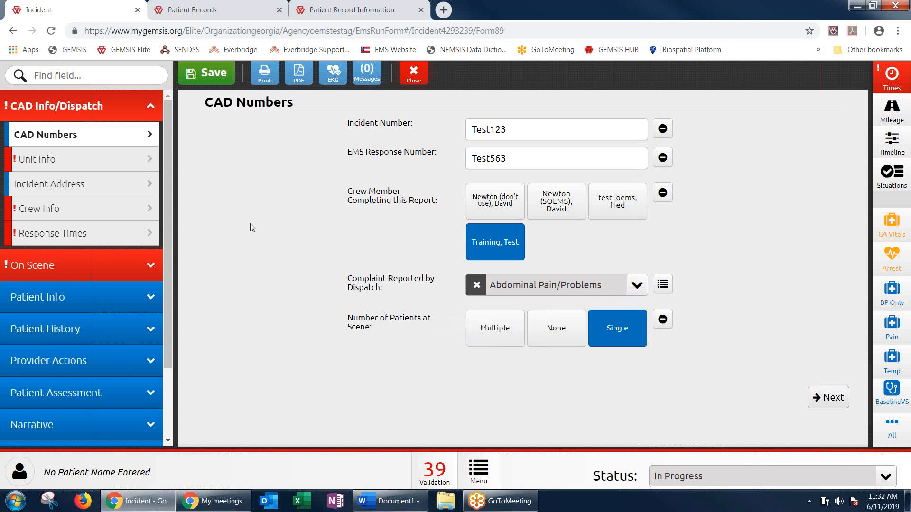
Fill the Response Times for Unit Notified by Dispatch, Unit En Route and Unit Back in Service with the current date and time
drag(170, 214, 167, 221)
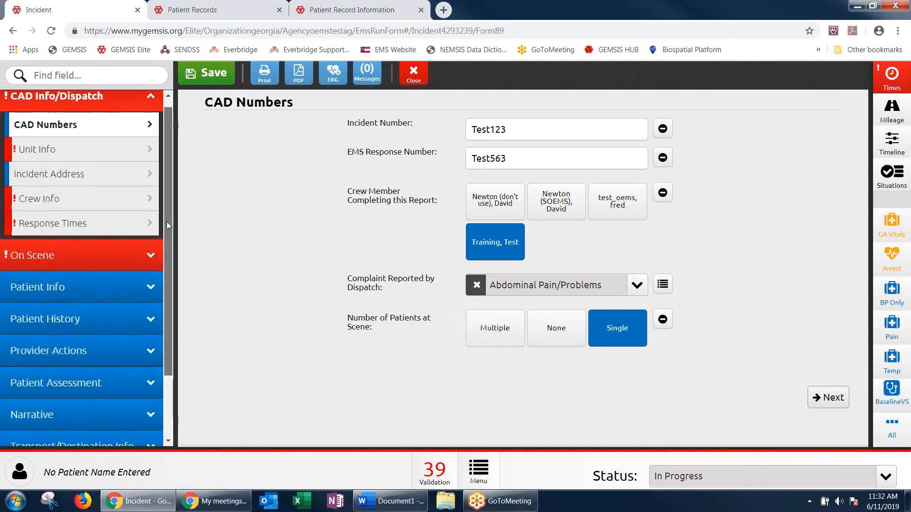
click(74, 227)
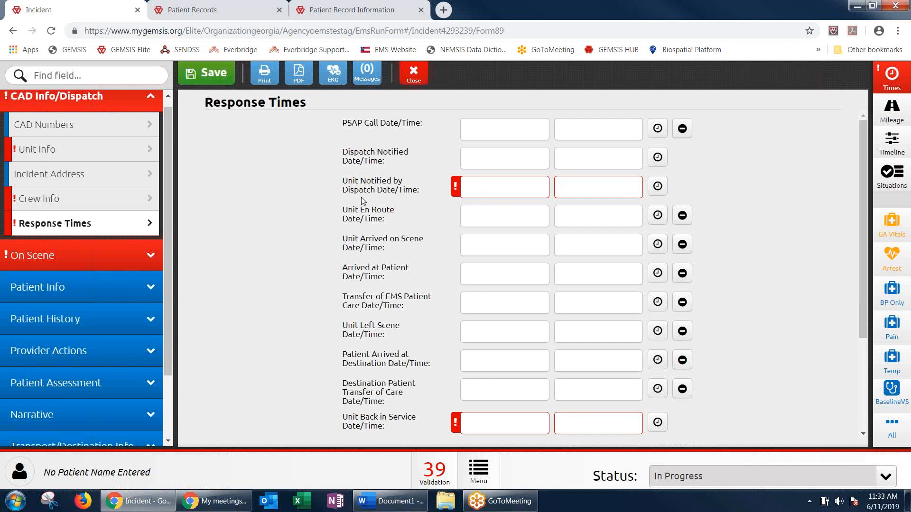
click(540, 187)
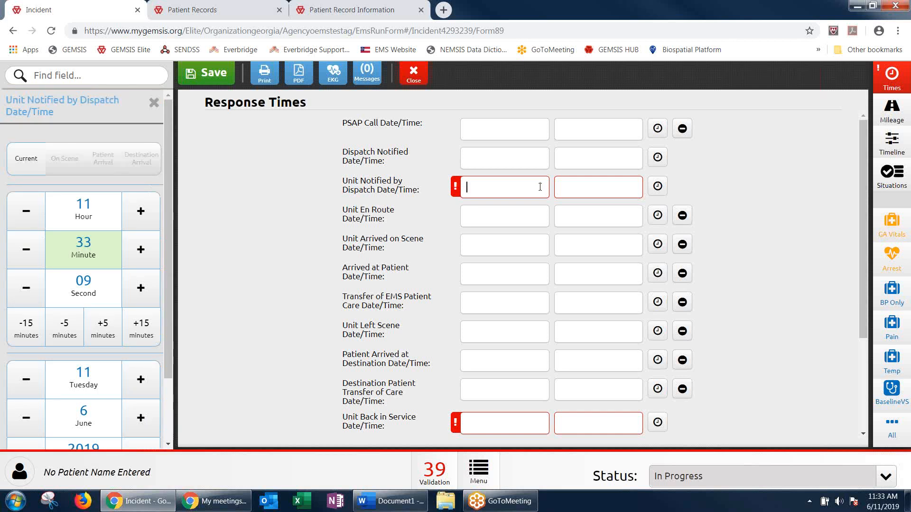
click(657, 188)
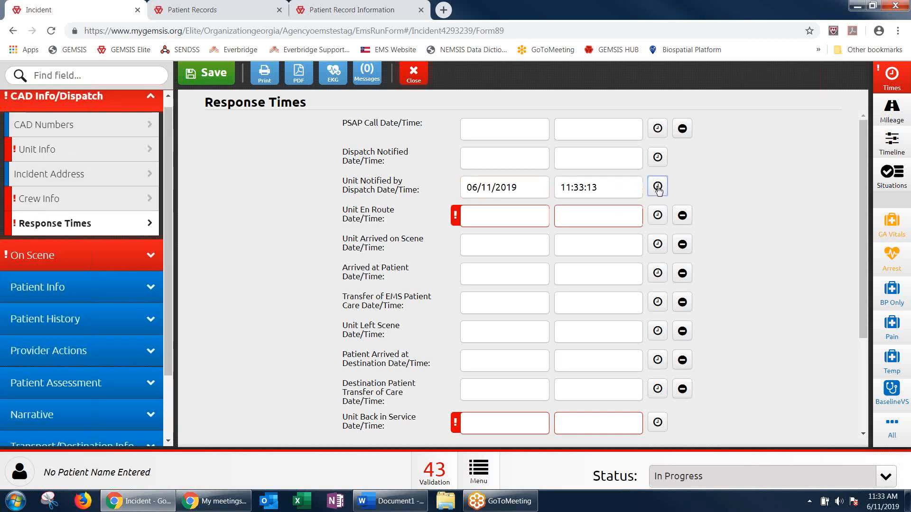
click(658, 216)
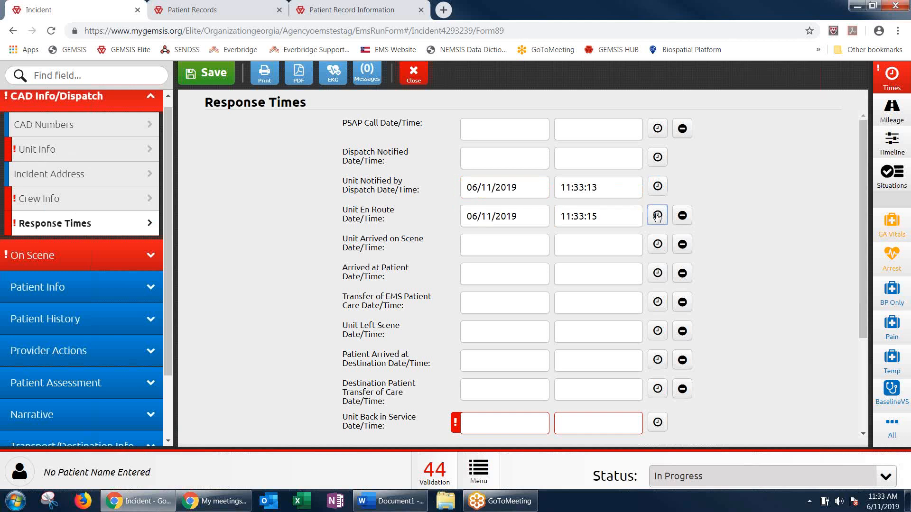
click(657, 422)
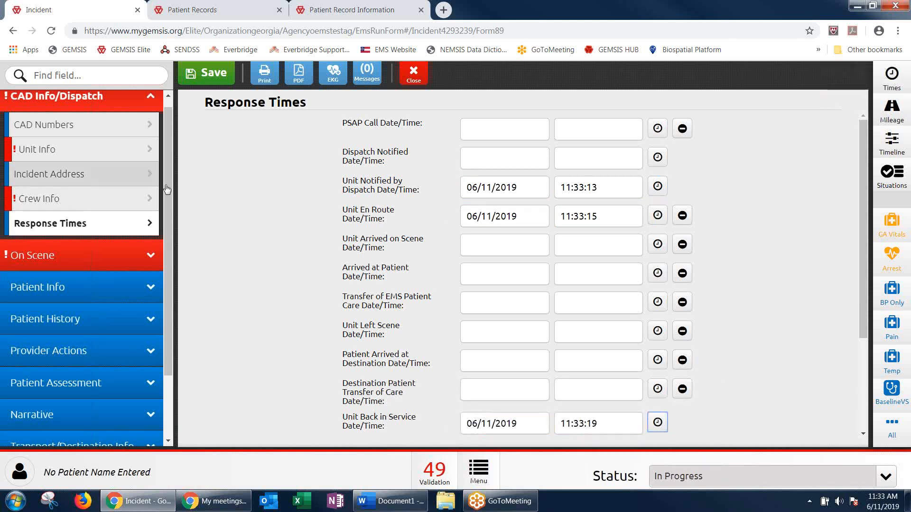
In the On Scene section's Scene Info, set the Incident/Patient Disposition to Patient Treated, Transported by this EMS Unit
click(46, 257)
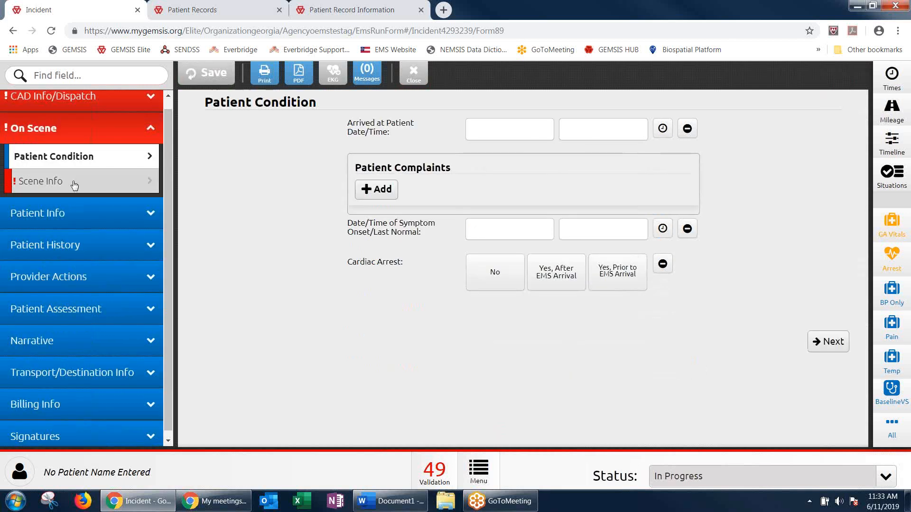
click(75, 185)
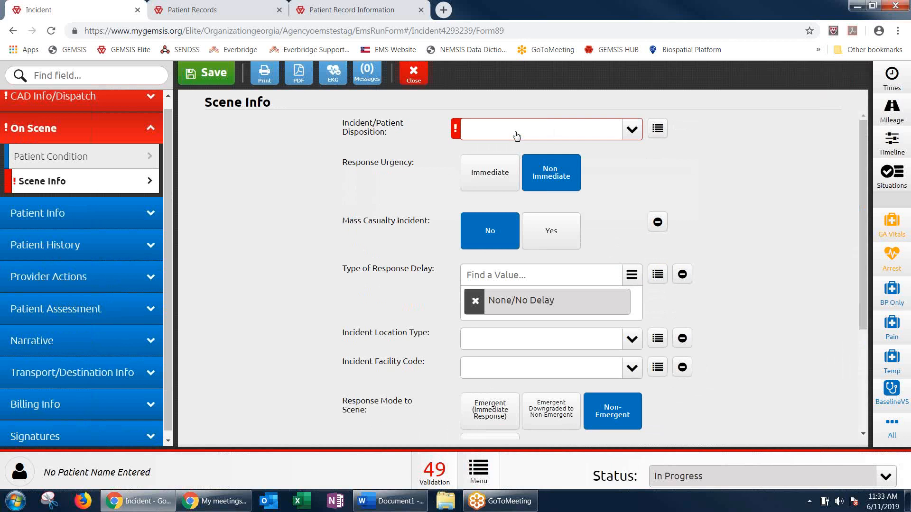
click(517, 136)
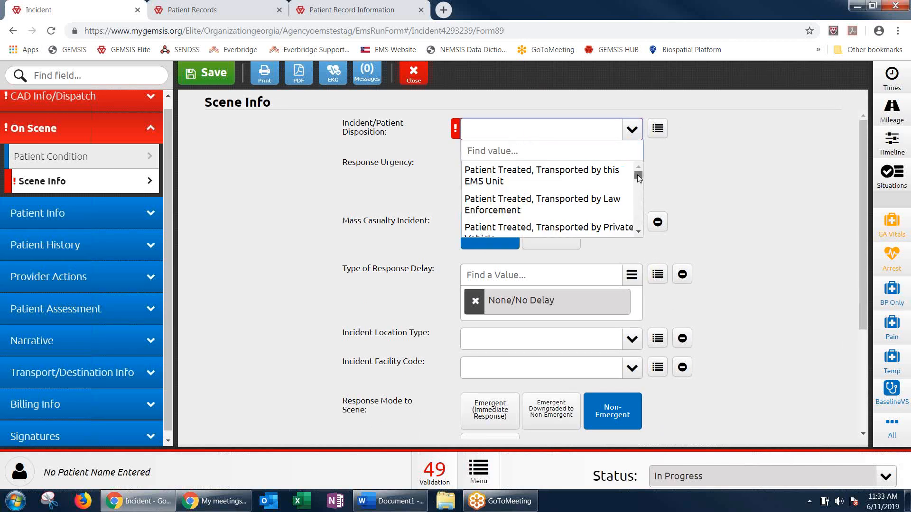
mouse_move(637, 175)
mouse_down()
mouse_move(639, 199)
mouse_move(645, 177)
mouse_up()
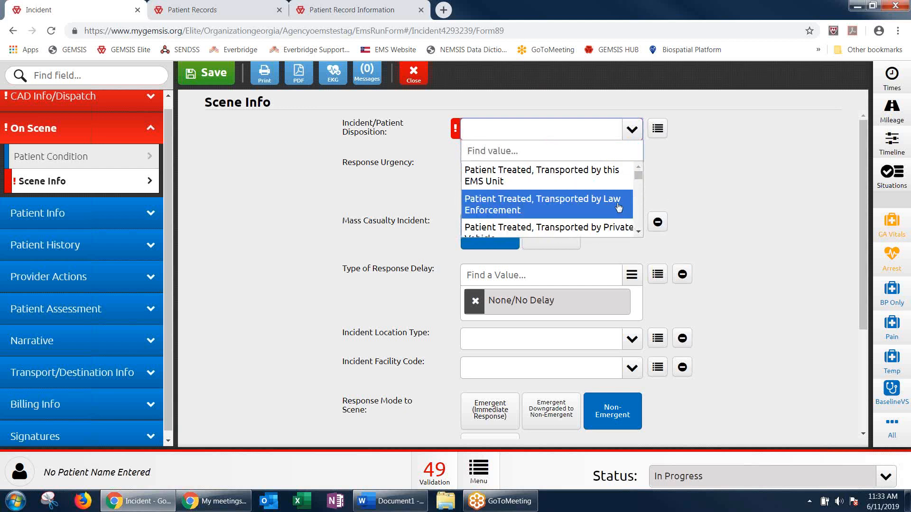
scroll(612, 203, down, 4)
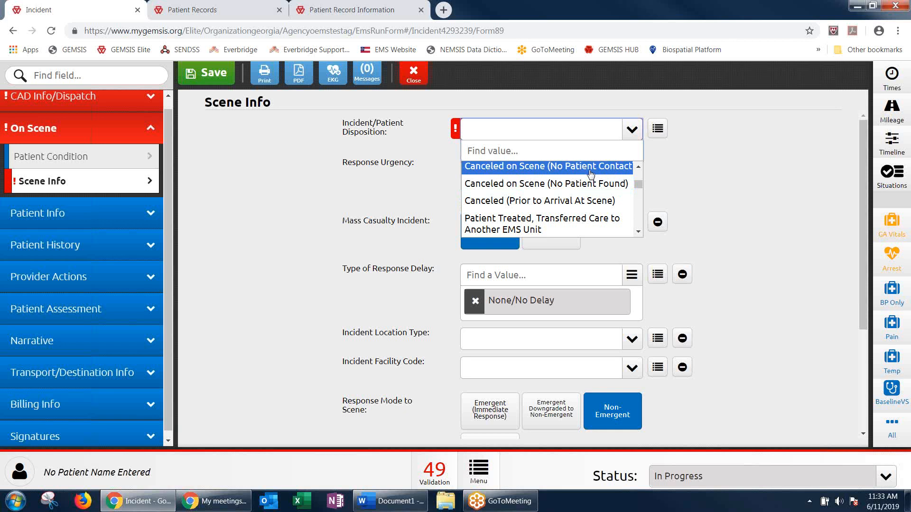
scroll(591, 174, up, 4)
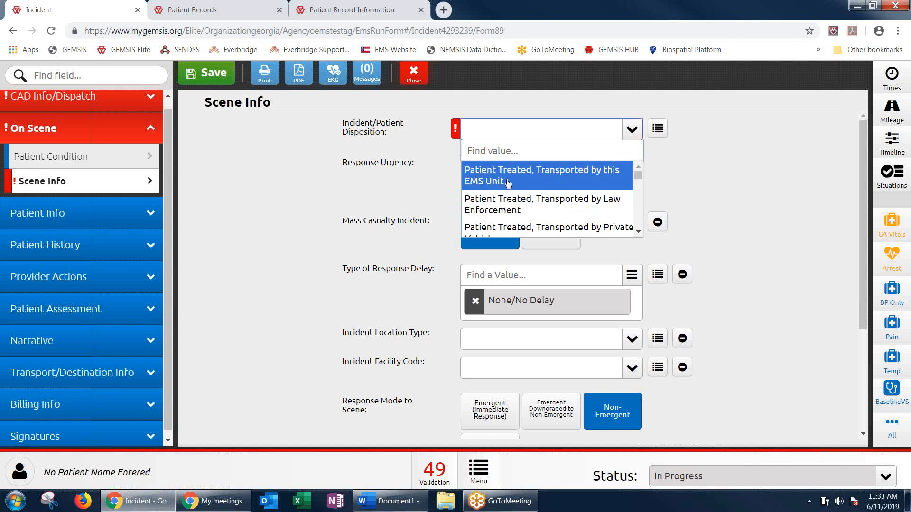
click(568, 182)
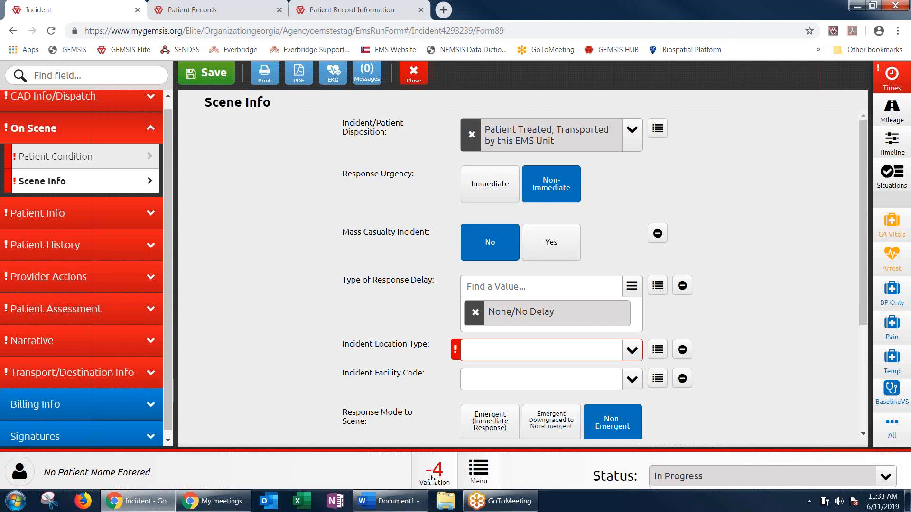
Change the Incident/Patient Disposition to Canceled on Scene (No Patient Contact)
click(631, 141)
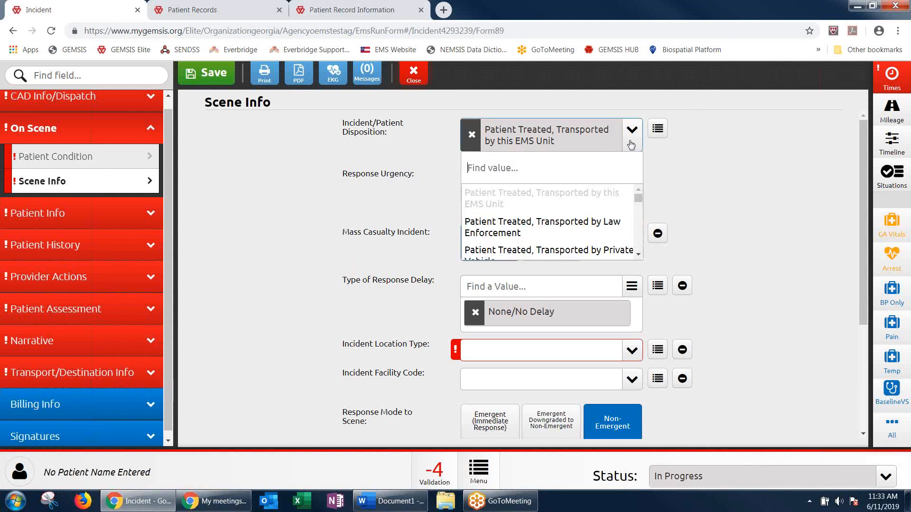
scroll(575, 227, down, 2)
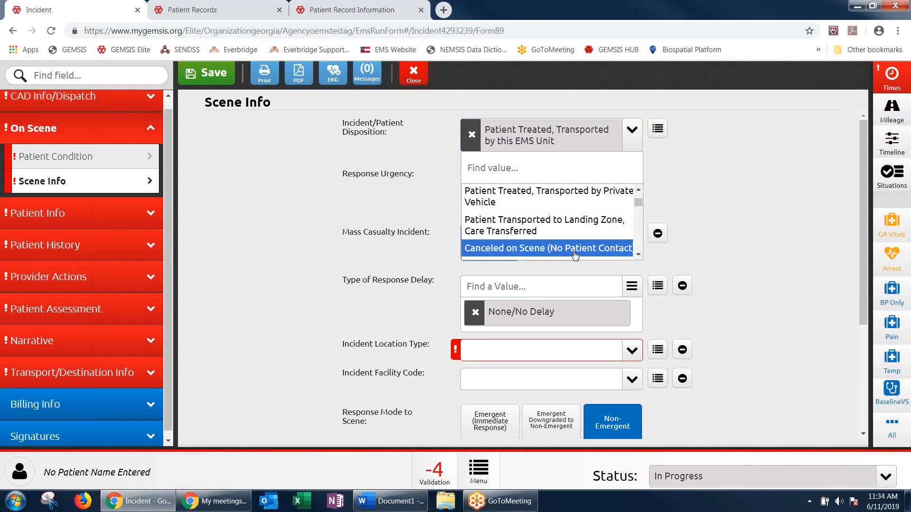
key(Return)
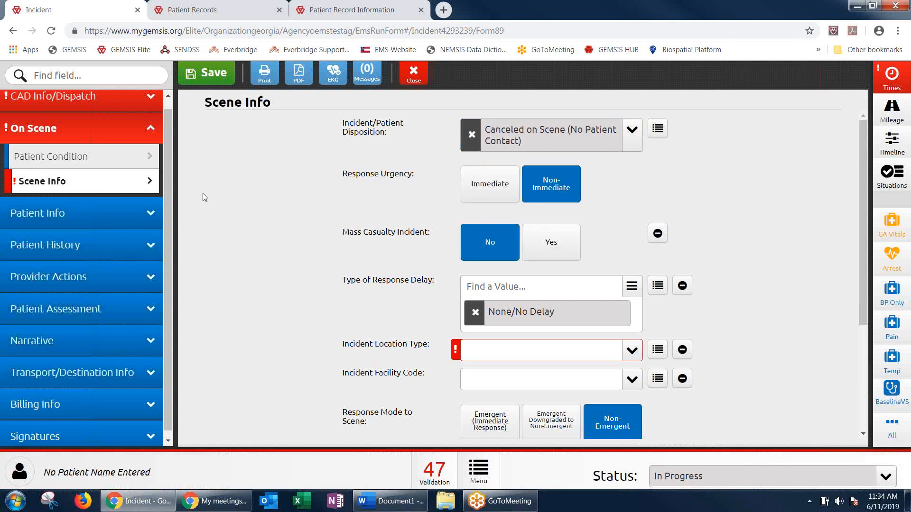
View the Travel Related page of the Patient History section and collapse the section
scroll(169, 197, down, 1)
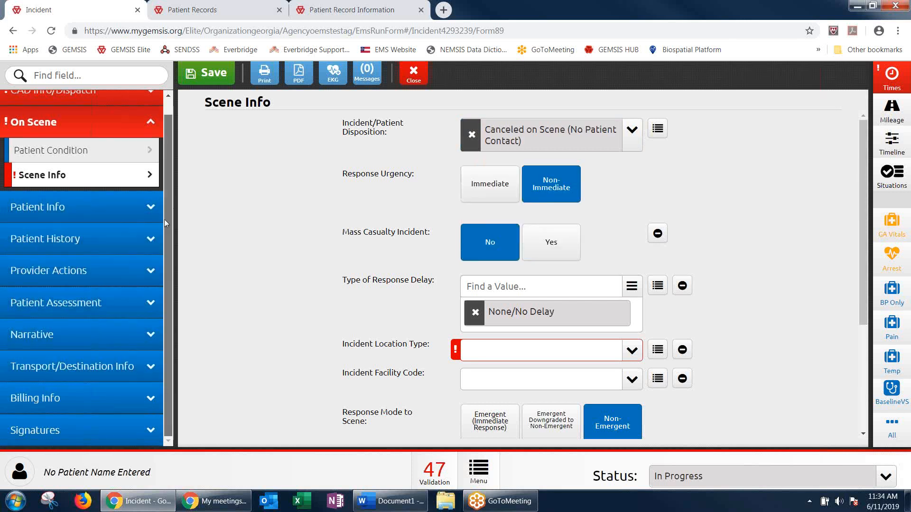
click(103, 245)
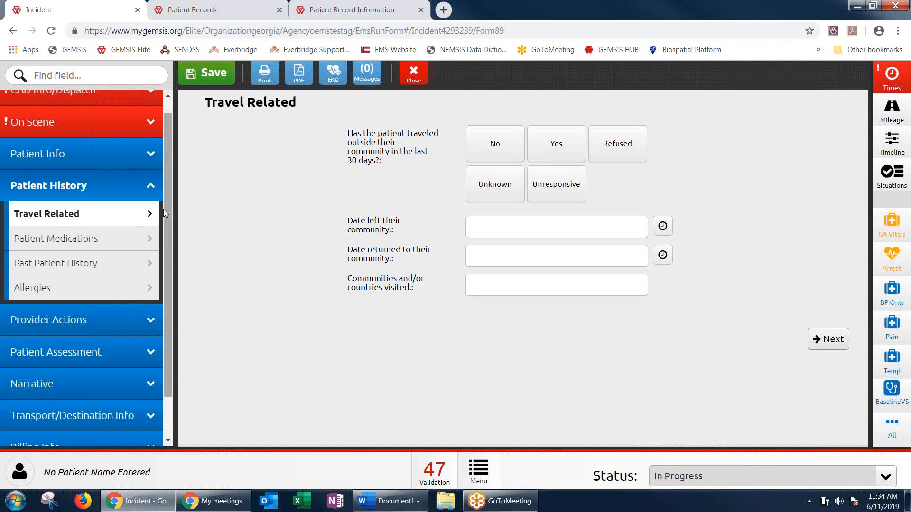
scroll(165, 219, down, 1)
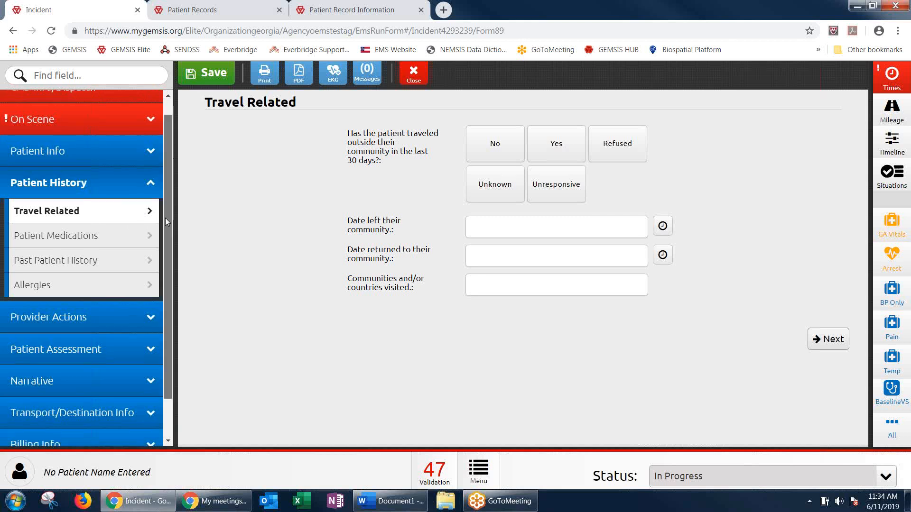
click(84, 178)
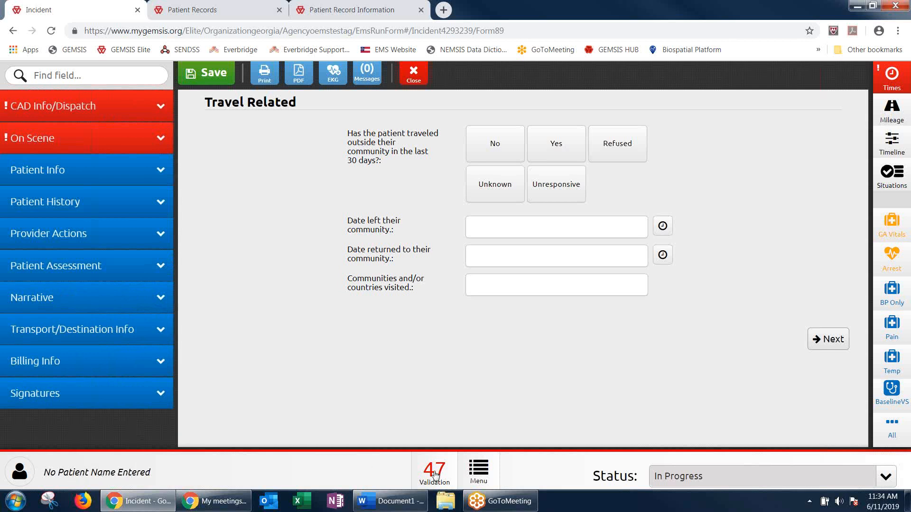
Review the actions available for the incident, and browse the report status options without choosing one
click(489, 481)
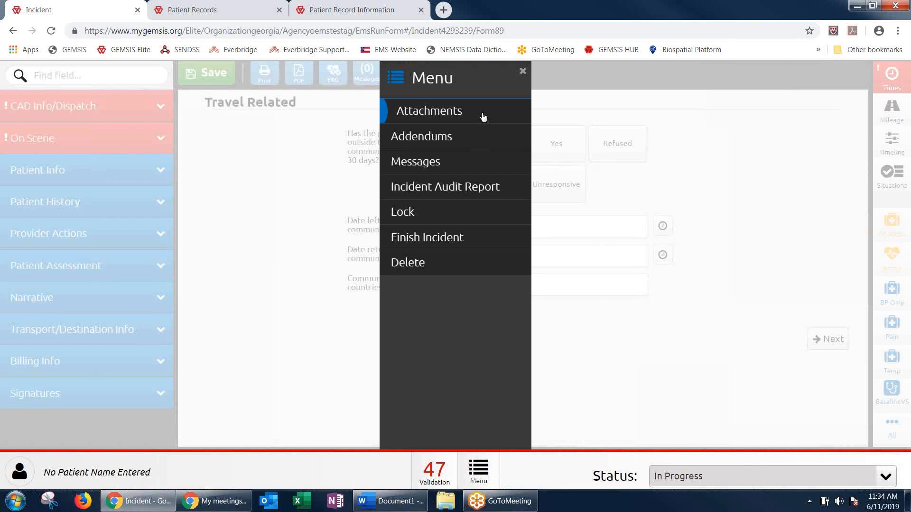
click(522, 72)
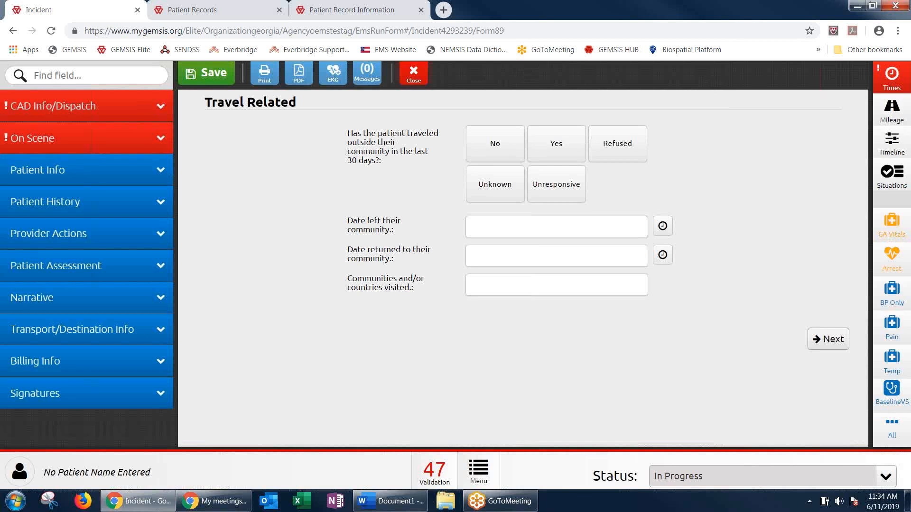
click(710, 478)
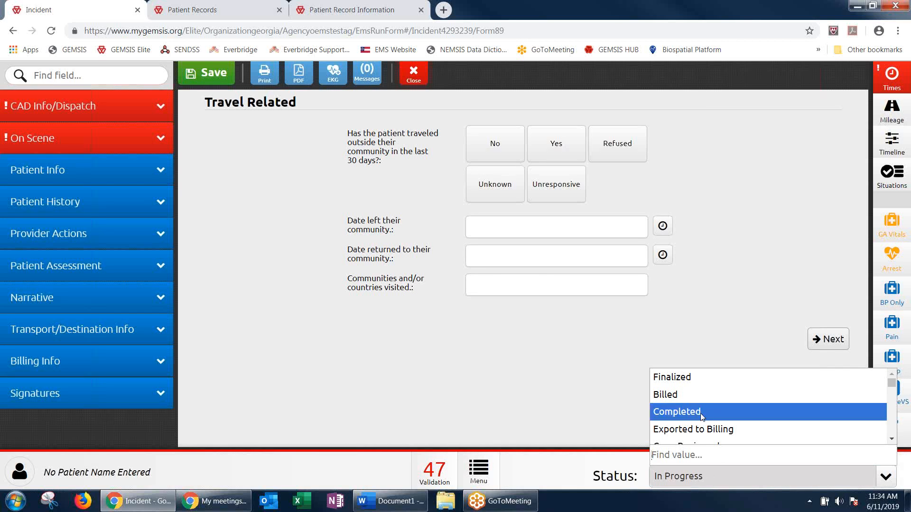
scroll(876, 411, down, 3)
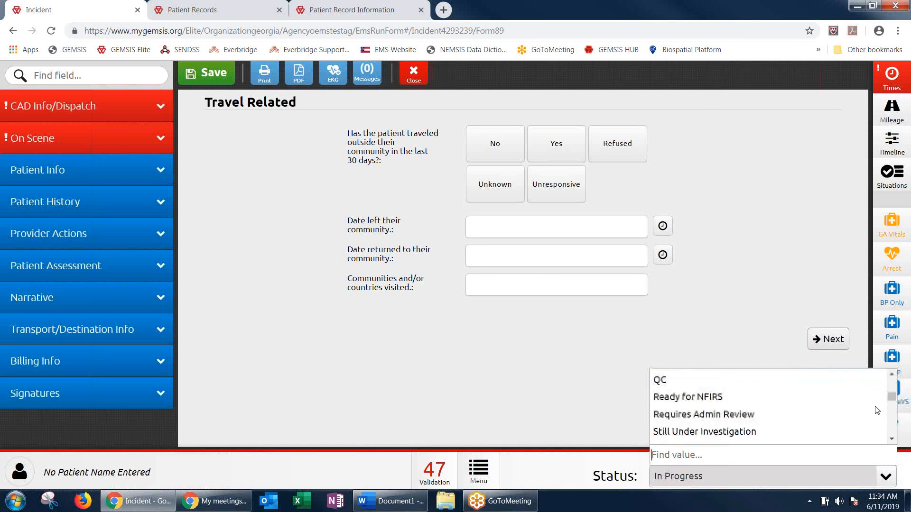
scroll(779, 398, down, 1)
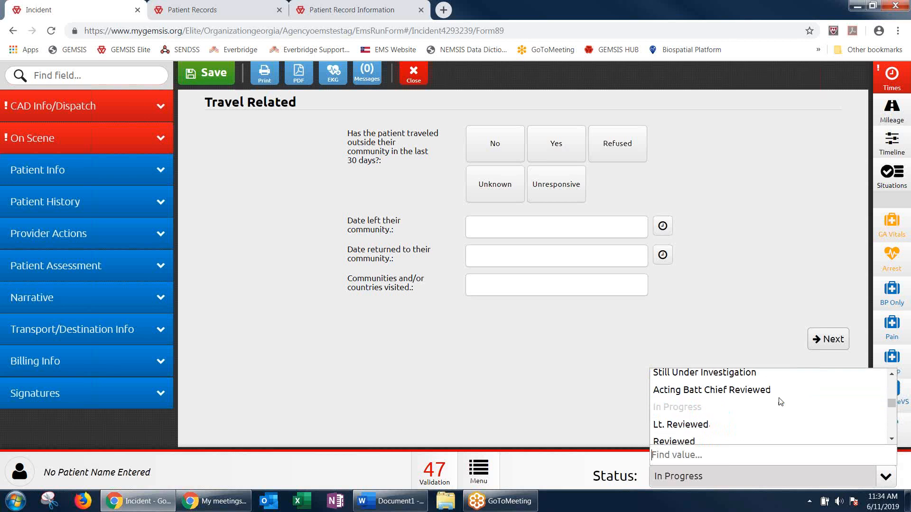
scroll(779, 401, down, 3)
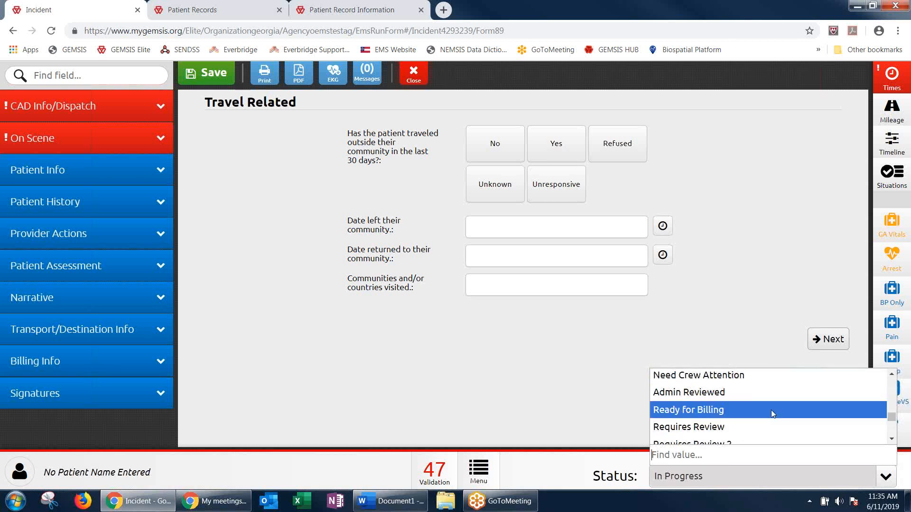
click(619, 419)
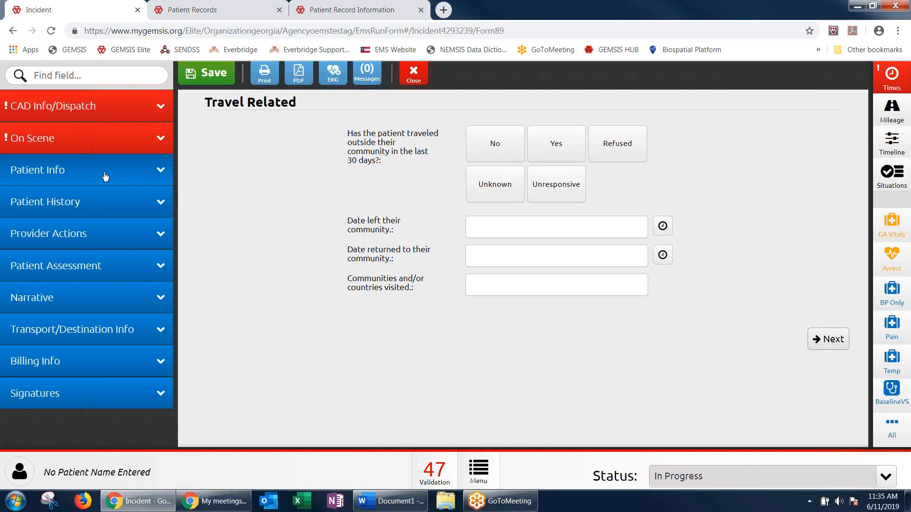
Enter the patient's first and last name on the Patient Info page of the Patient Info section
click(105, 176)
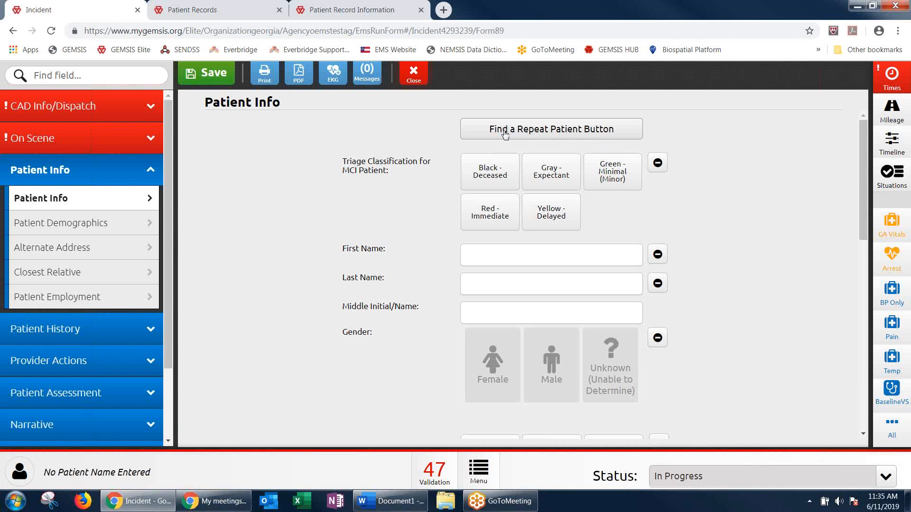
click(471, 258)
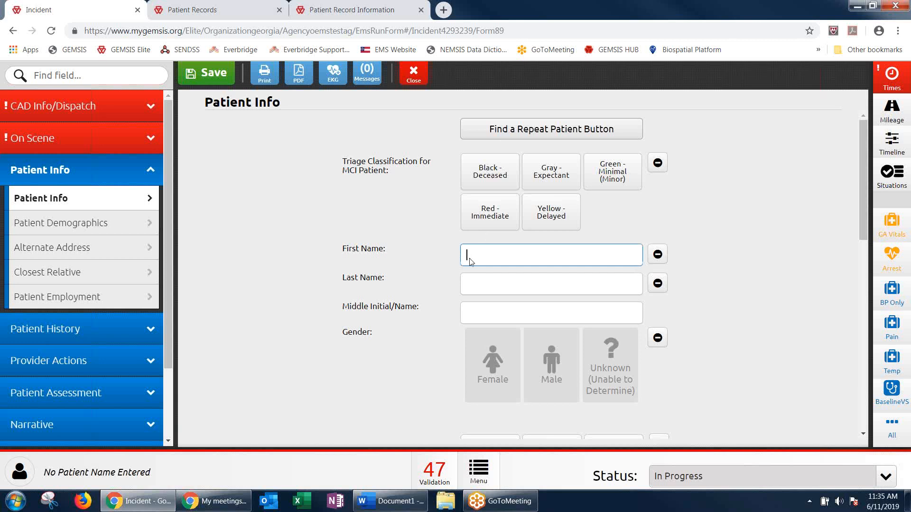
text(Joe)
key(Tab)
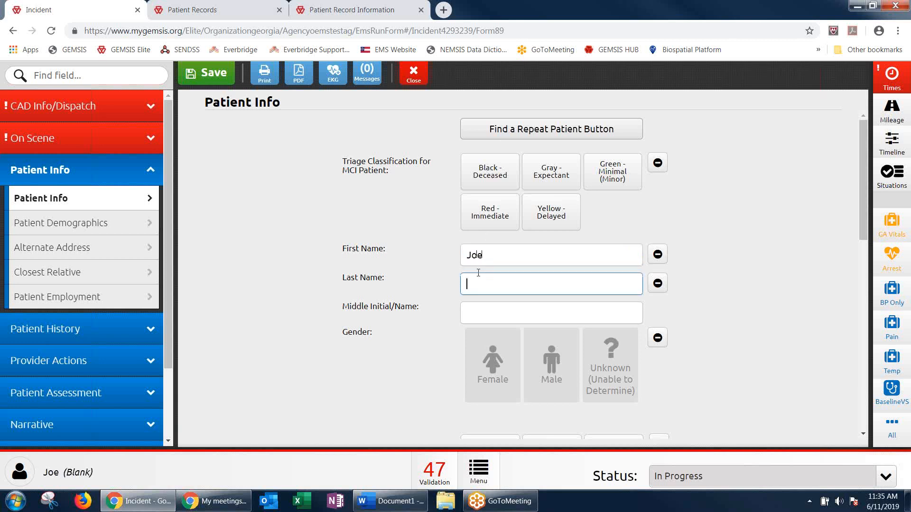
text(Bob)
click(492, 307)
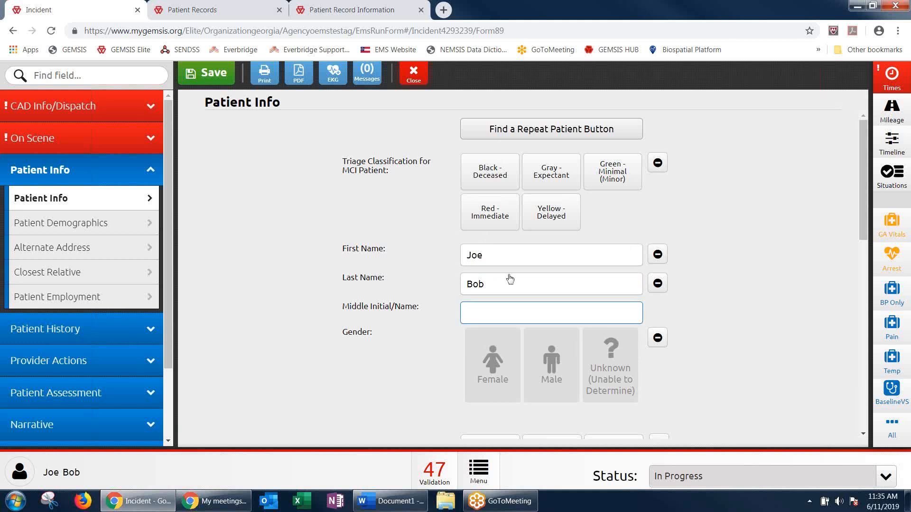
Search for a repeat patient using the entered name, close the search, and review the patient name fields
click(532, 129)
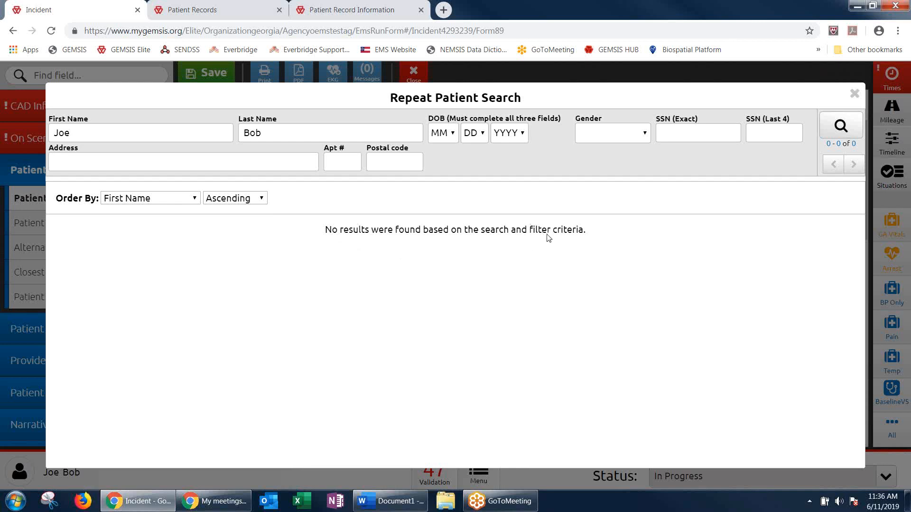
click(854, 94)
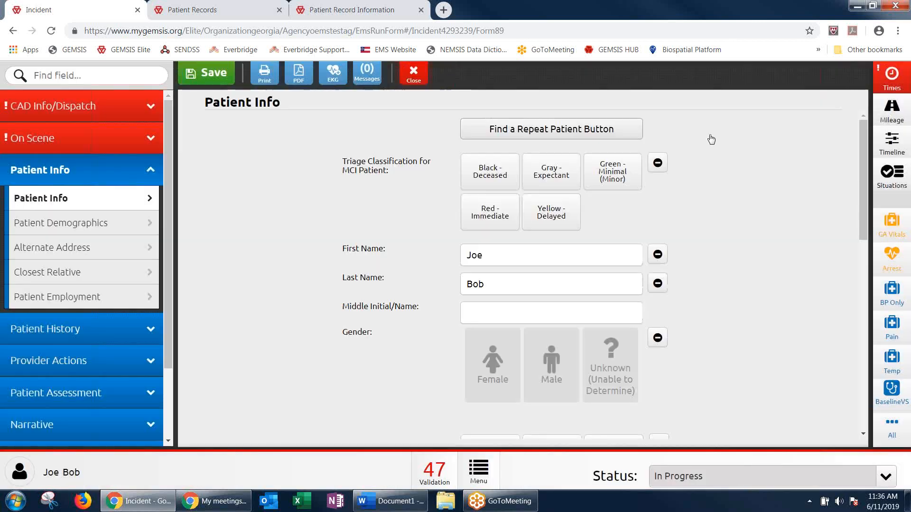
click(494, 259)
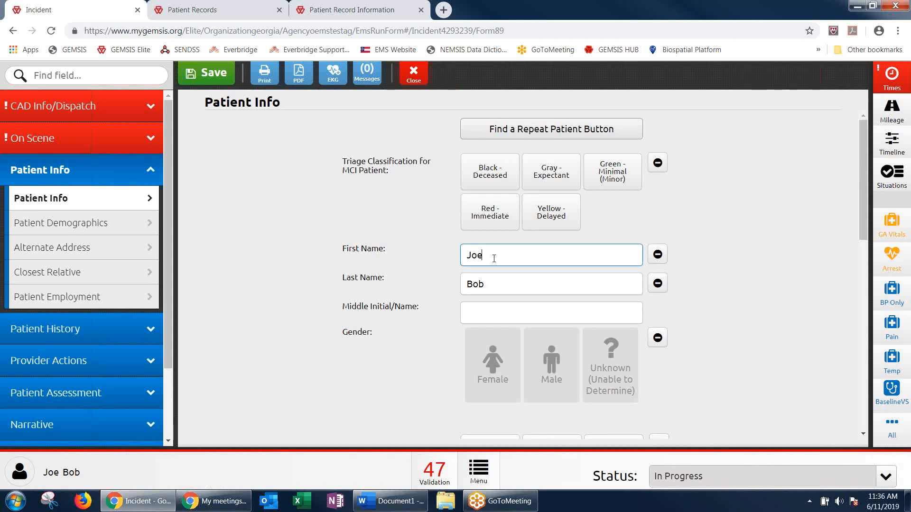
click(737, 284)
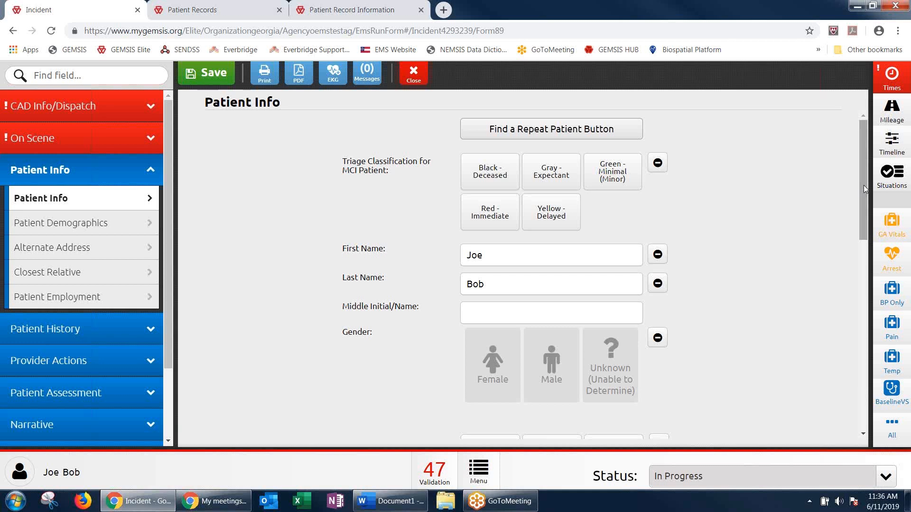
drag(865, 189, 846, 166)
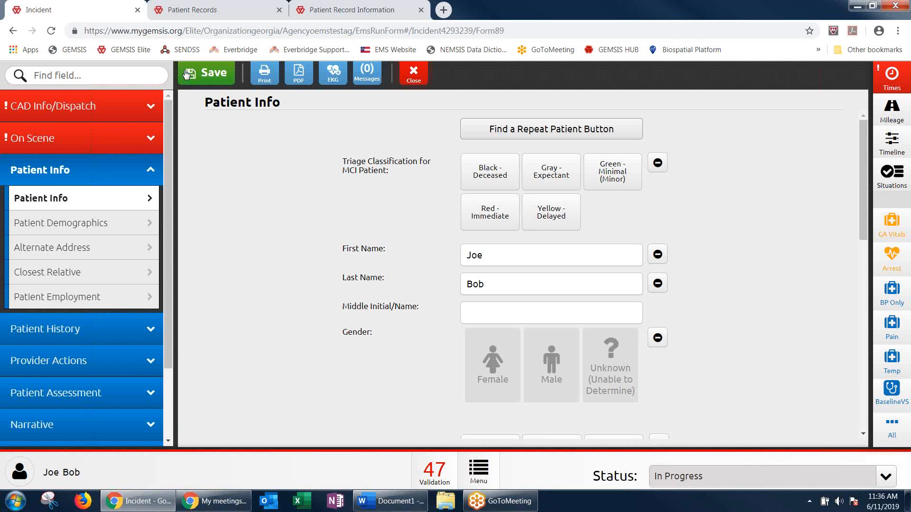
Set the incident report's status to Completed and save the report
click(681, 478)
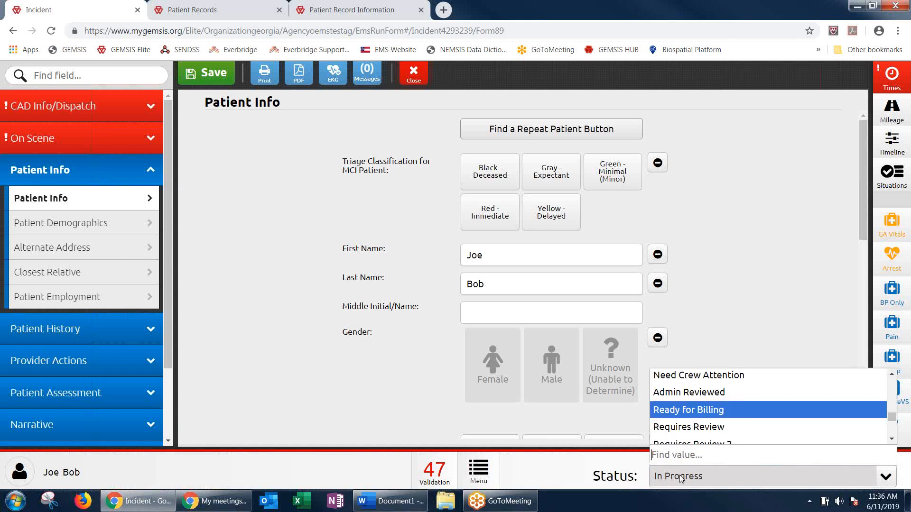
scroll(741, 423, down, 2)
scroll(743, 428, up, 3)
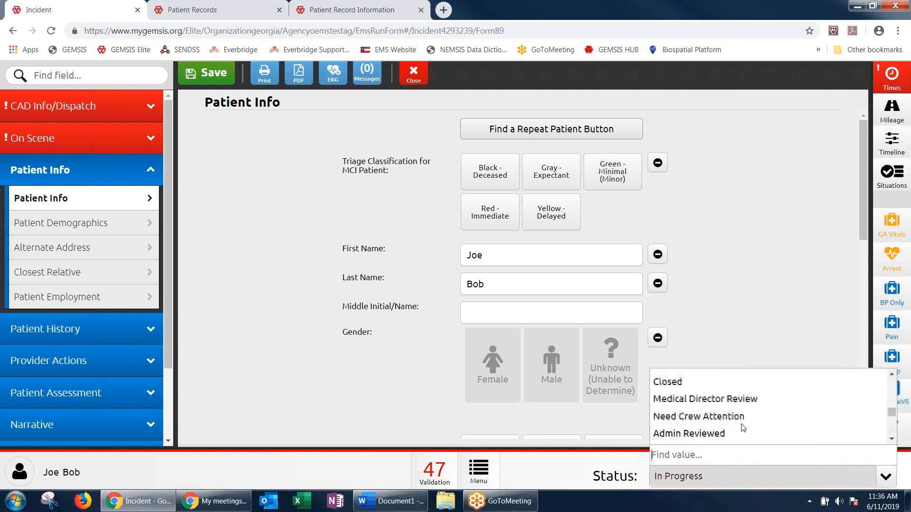
scroll(743, 427, up, 5)
click(736, 411)
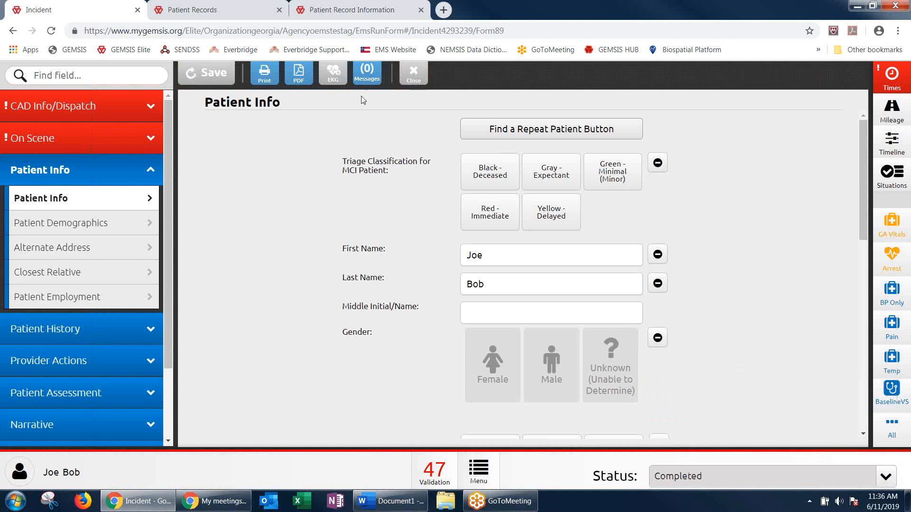
Close the incident without finishing it and select its record in the EMS Incident List
click(411, 75)
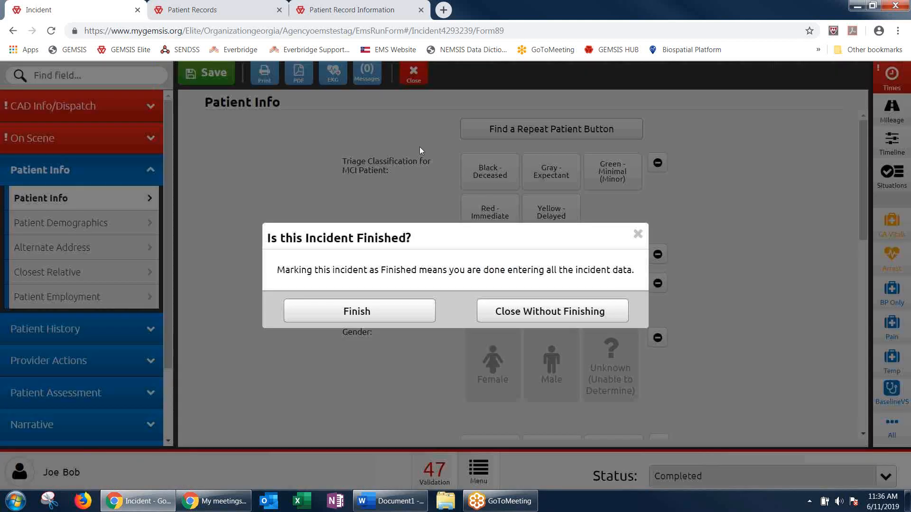
click(503, 314)
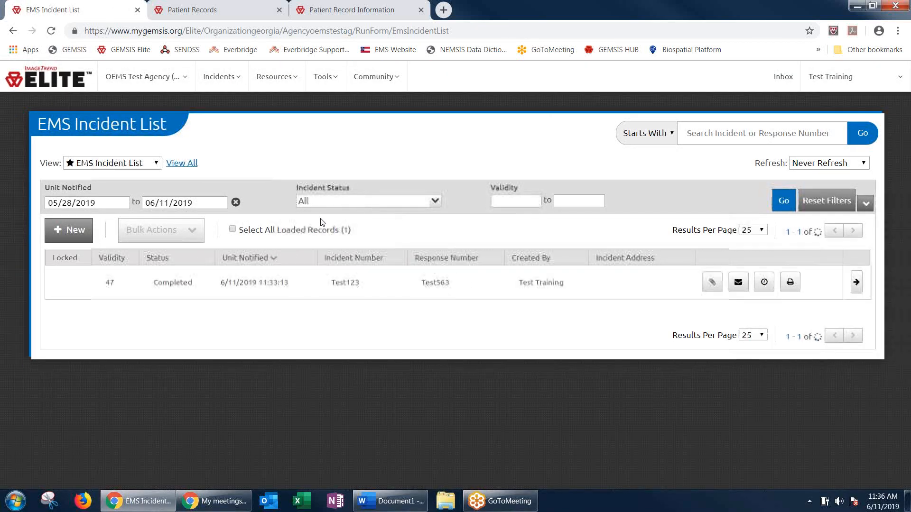
click(356, 299)
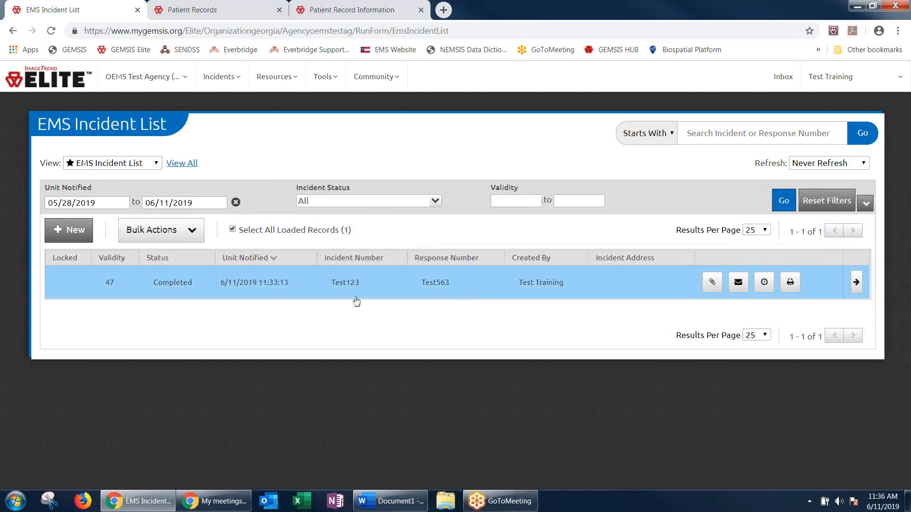